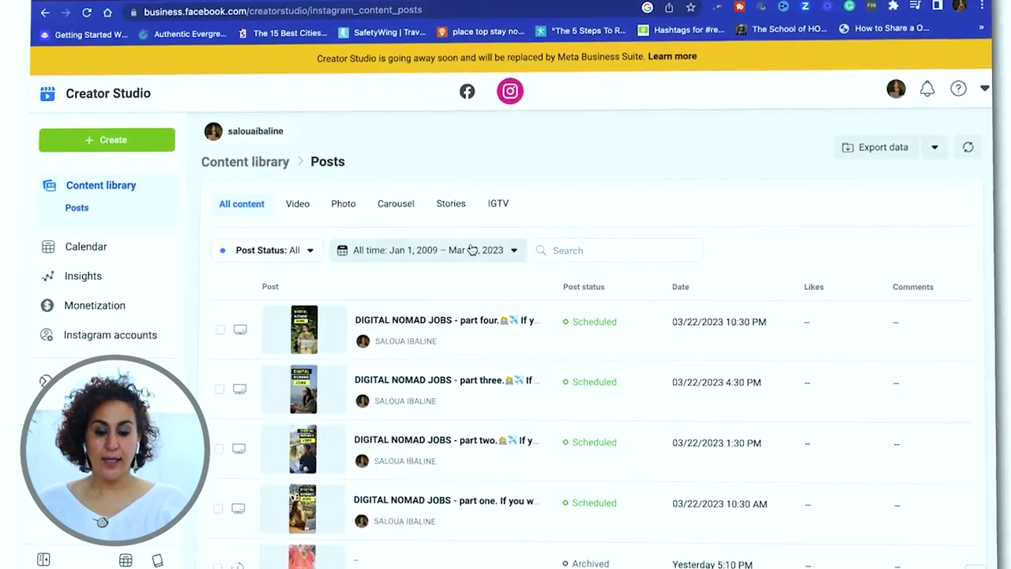
- Start a new Instagram Reel and choose to upload its video from a file
scroll(471, 249, down, 1)
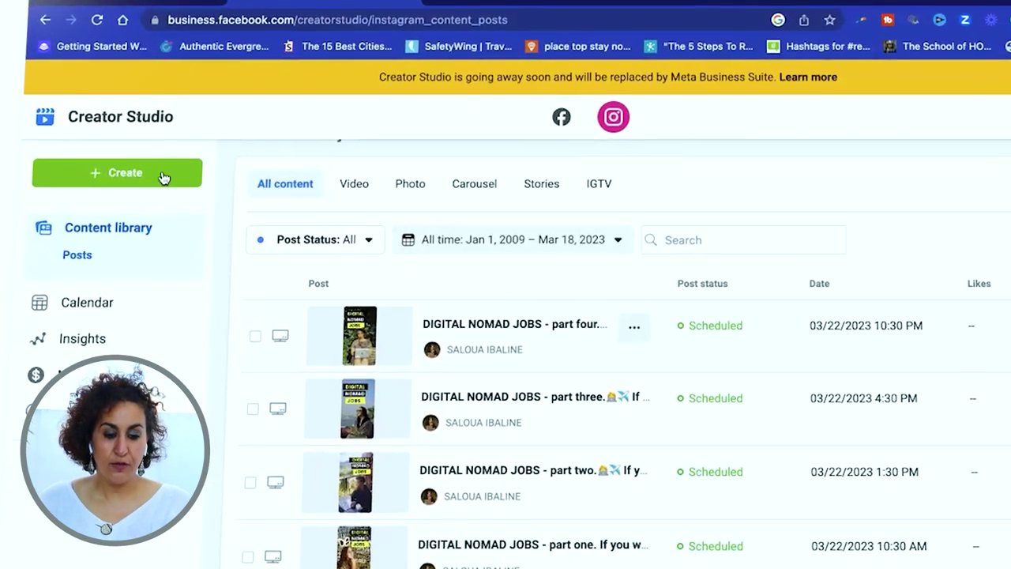
click(162, 176)
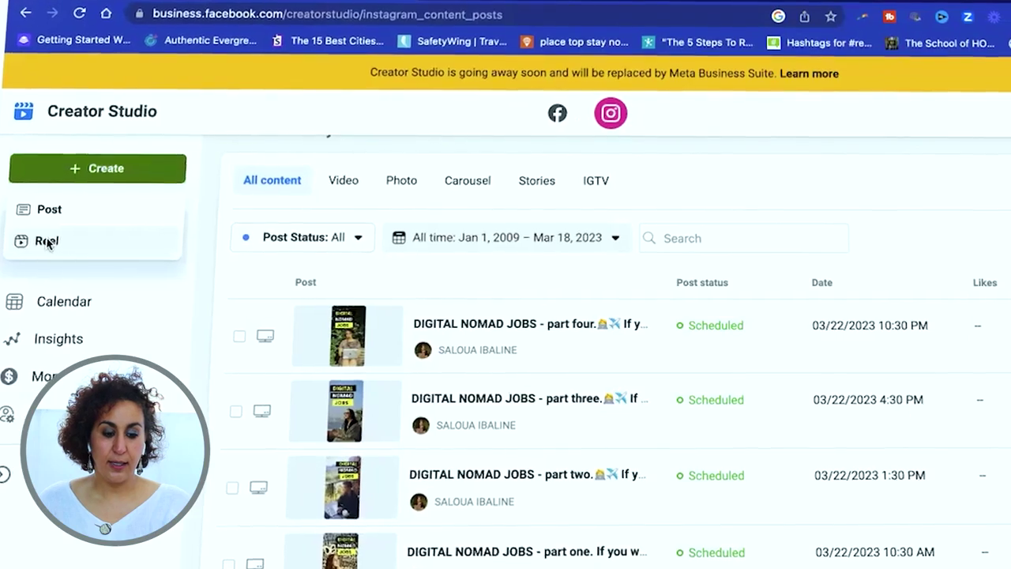
click(52, 242)
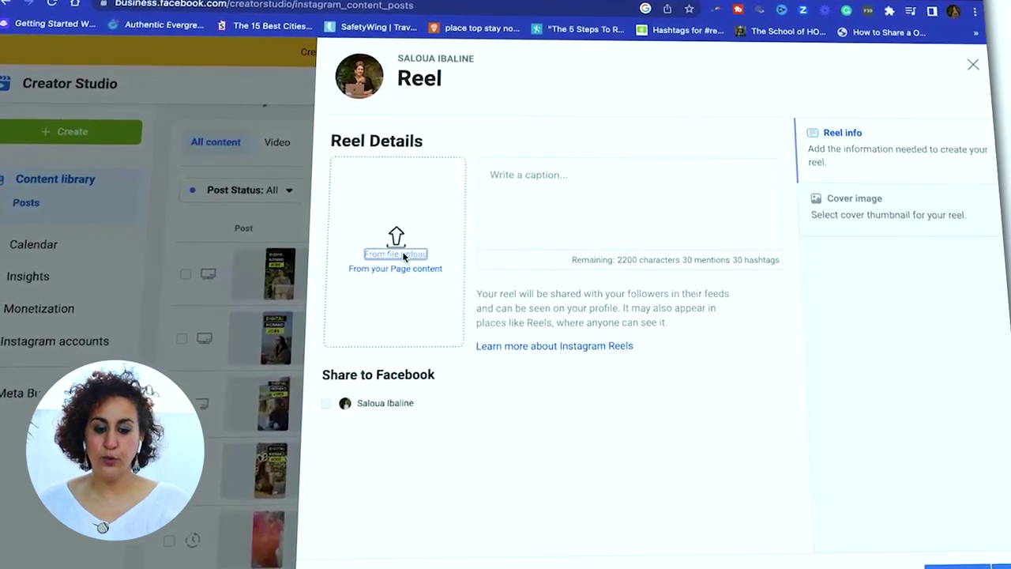
click(403, 254)
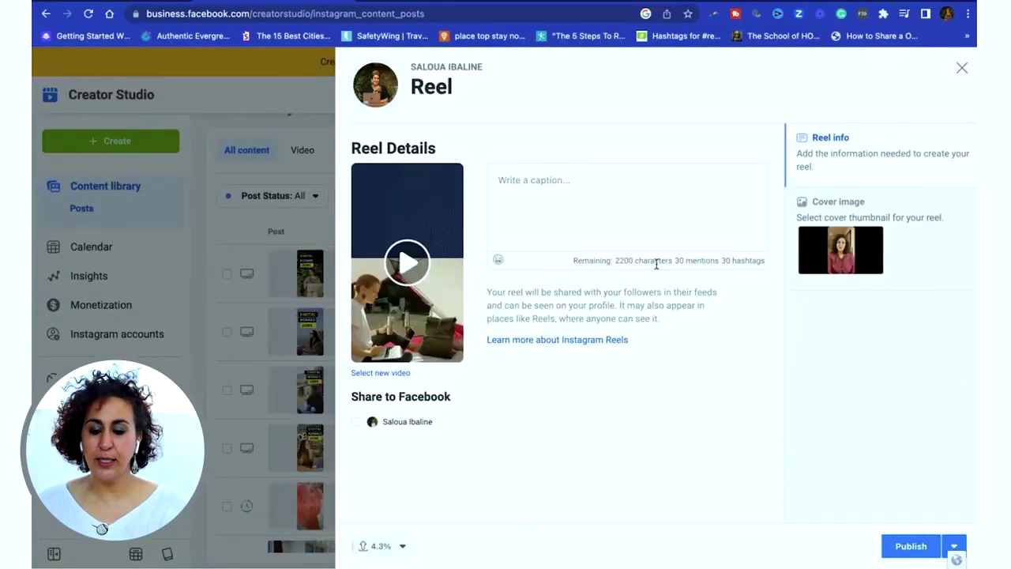
- Write the caption 'Digital Nomad Jobs part 2.' with a 'Captions.' line below it
click(547, 179)
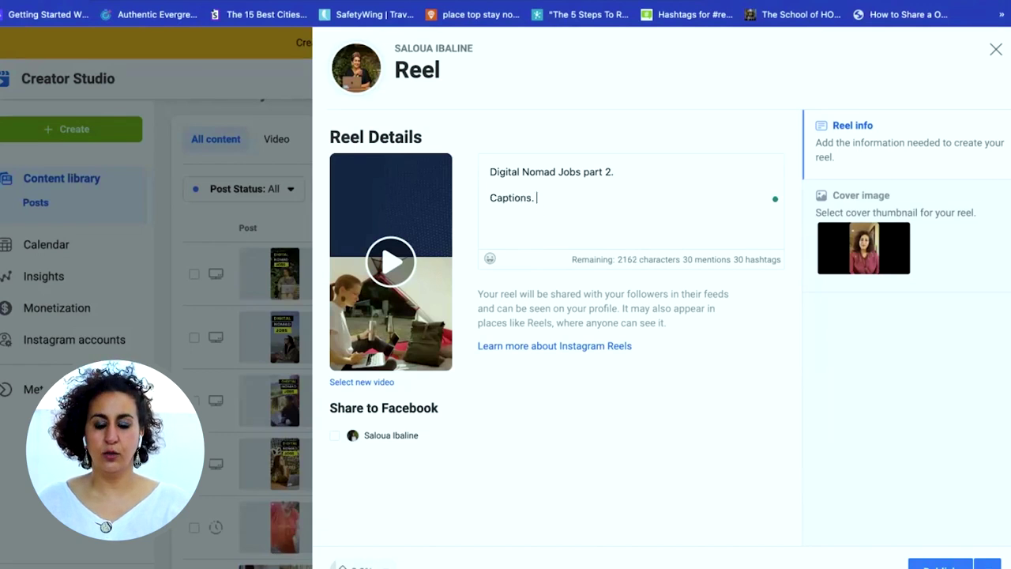
- Add an underscore separator line (_____) on a new line beneath the caption
key(Return)
key(Return)
text(_____)
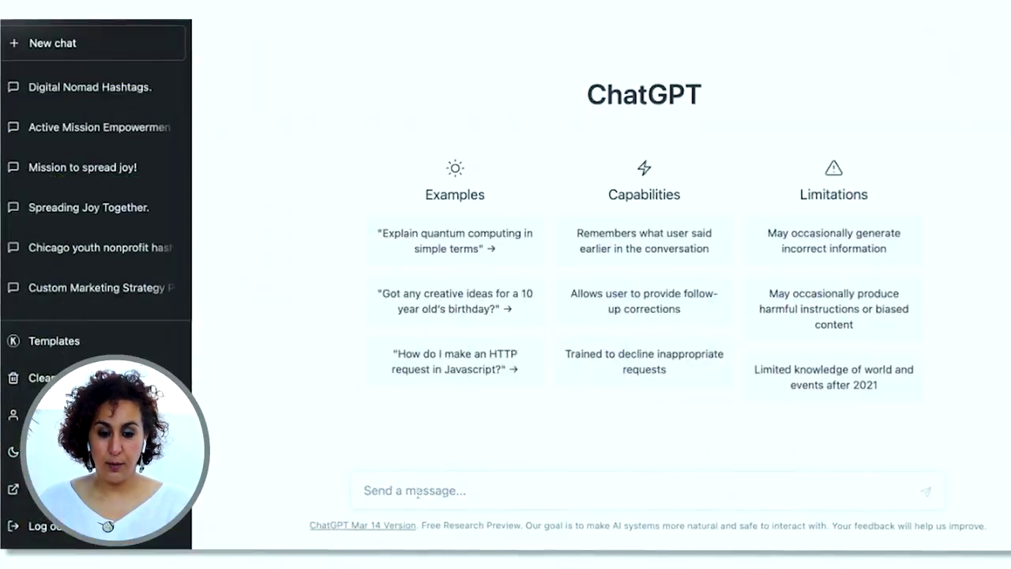
- Ask ChatGPT to create digital nomad hashtag keywords, then select the returned hashtags to copy
click(417, 491)
text(Cretae)
key(BackSpace)
key(BackSpace)
key(BackSpace)
text(ae)
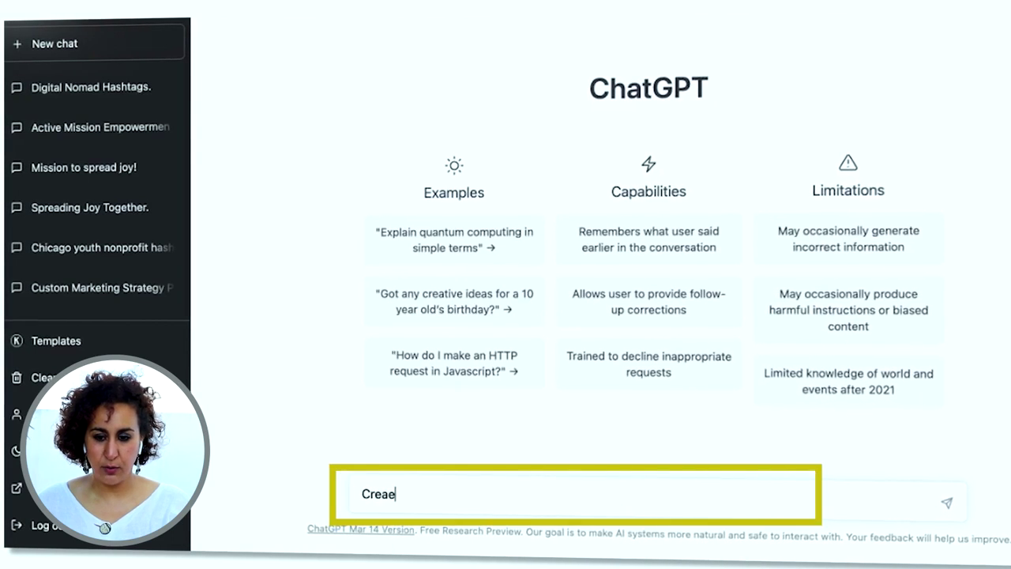
key(BackSpace)
text(te)
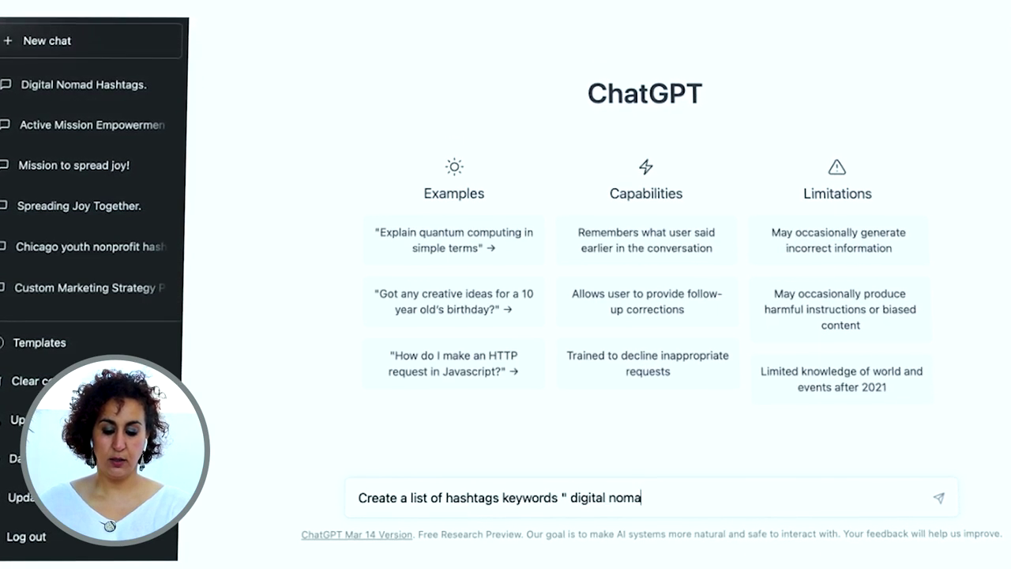
key(Return)
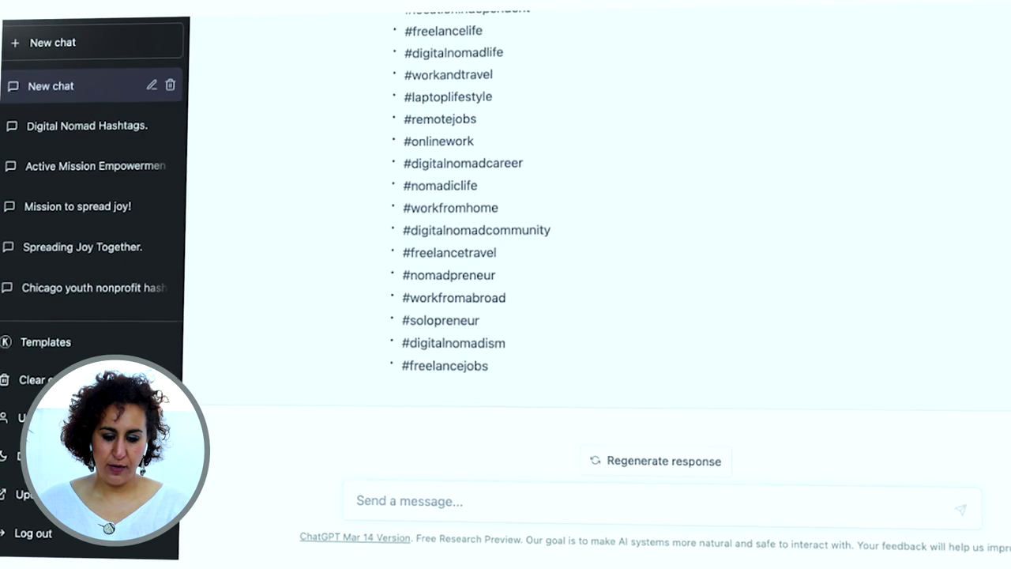
scroll(479, 451, up, 2)
drag(406, 80, 493, 363)
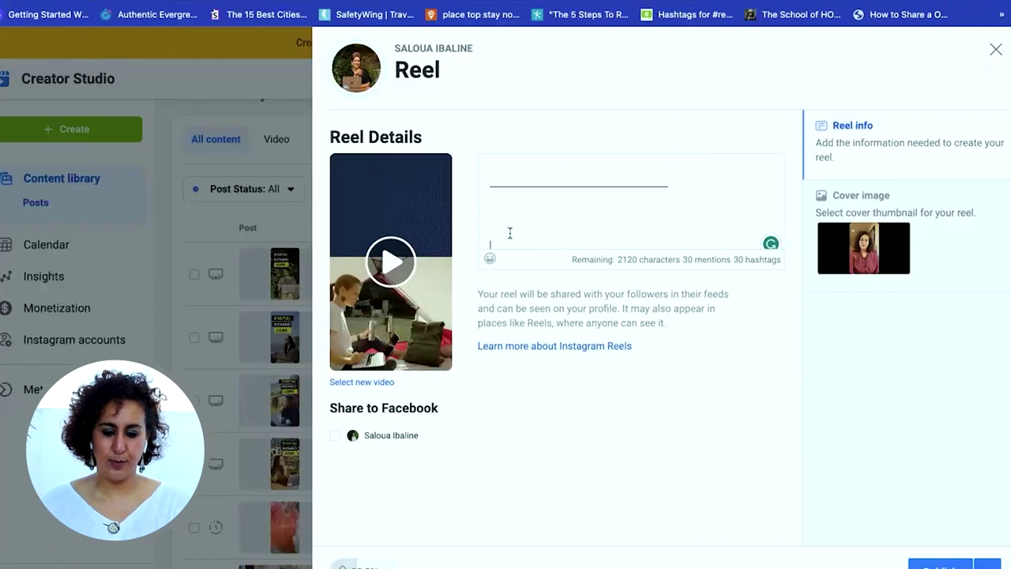
- Add an airplane emoji after 'part 2.' in the caption and enable sharing to Facebook
scroll(557, 219, up, 3)
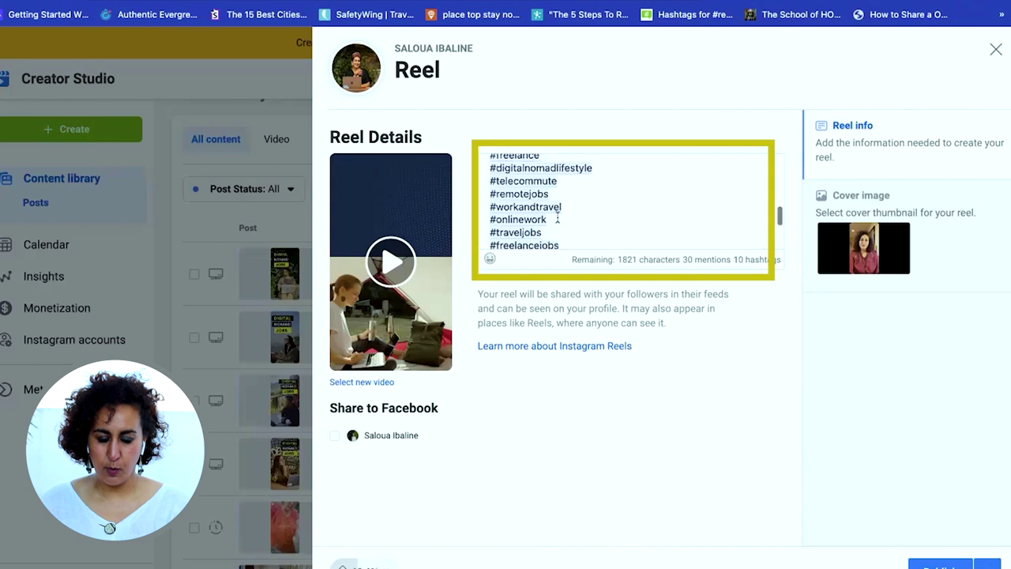
scroll(557, 217, up, 5)
scroll(557, 219, up, 5)
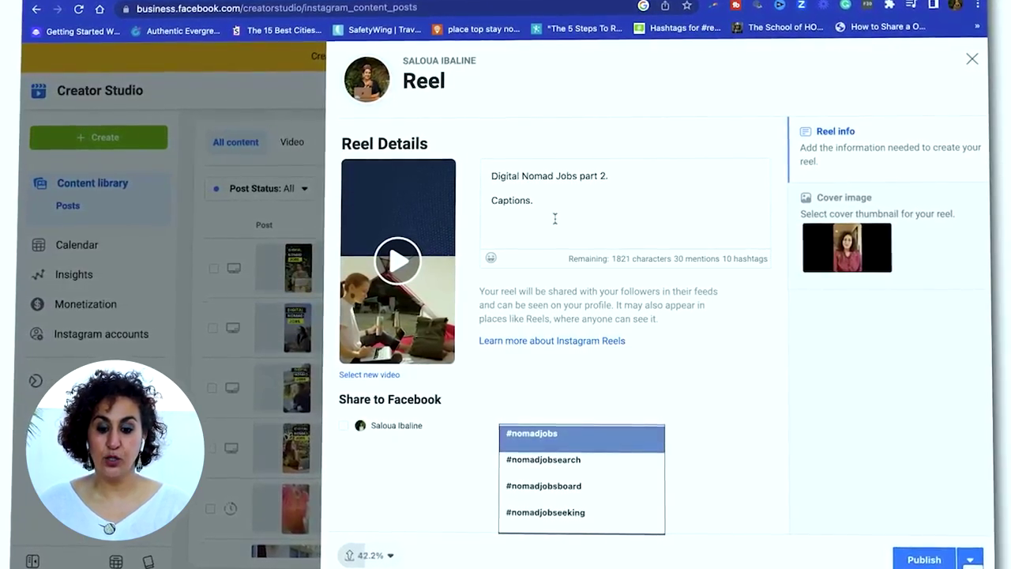
scroll(555, 219, down, 1)
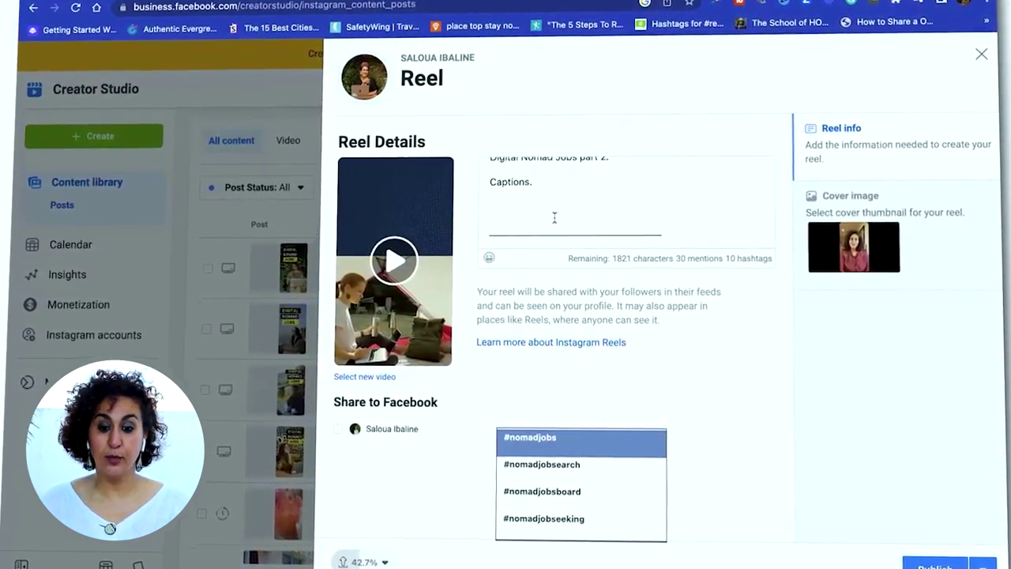
scroll(555, 219, up, 1)
scroll(553, 217, down, 3)
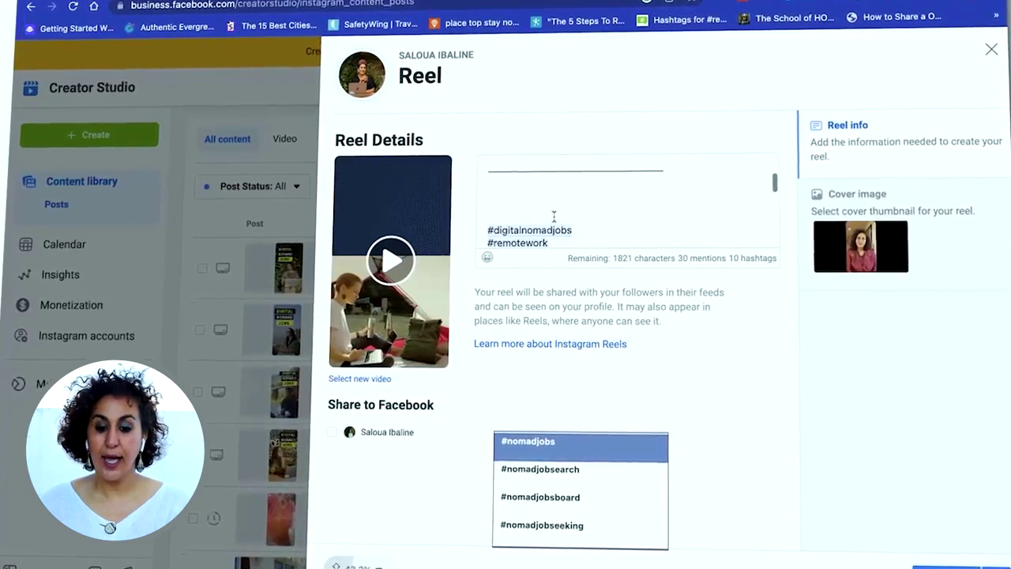
scroll(554, 219, down, 3)
scroll(480, 255, down, 1)
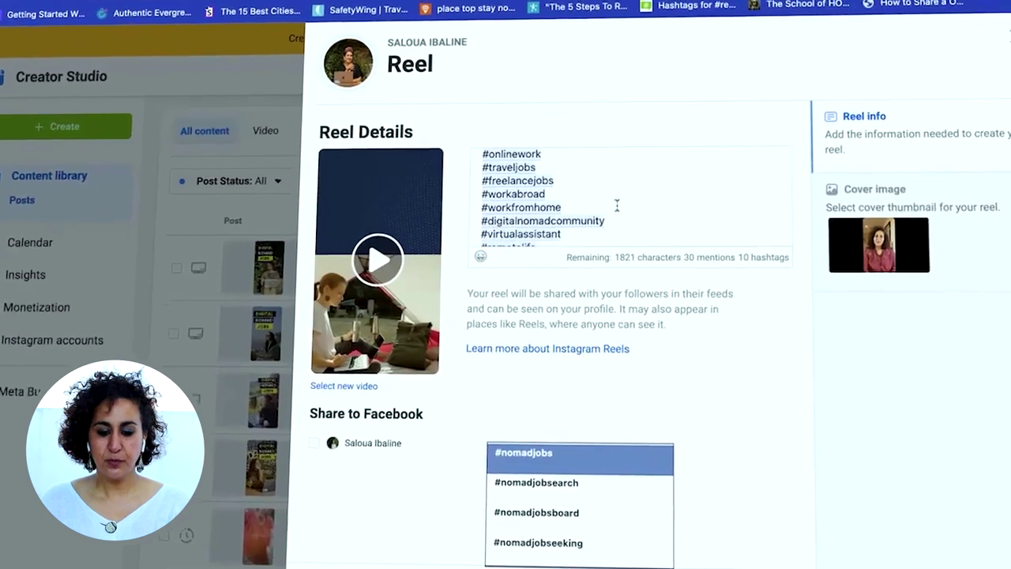
scroll(620, 178, up, 6)
click(470, 255)
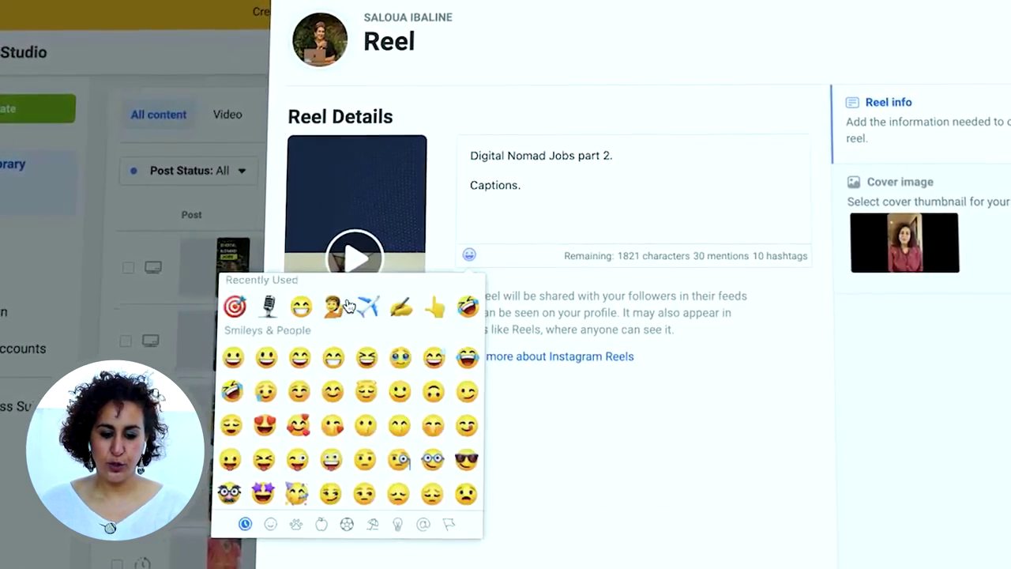
click(370, 306)
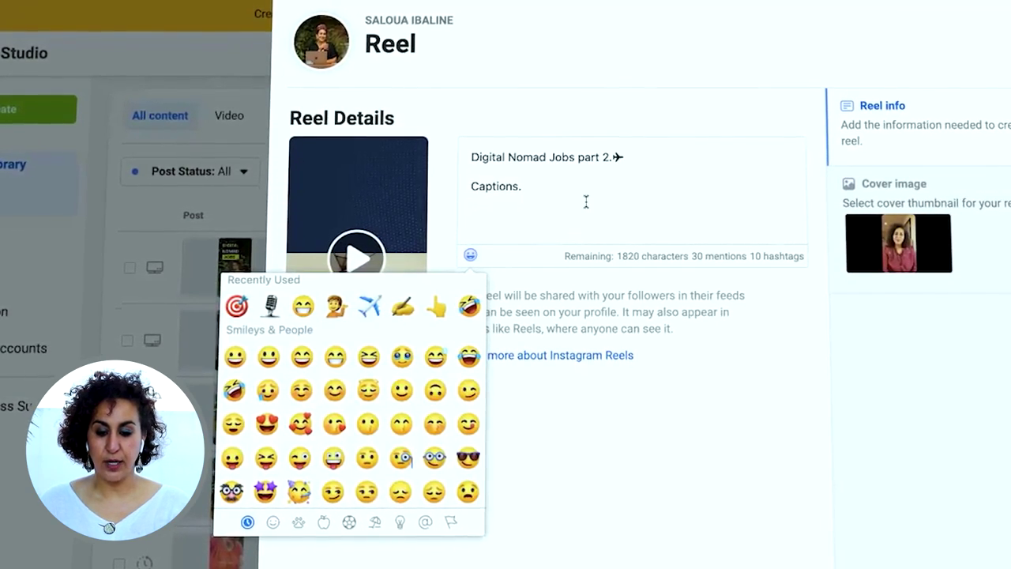
click(611, 199)
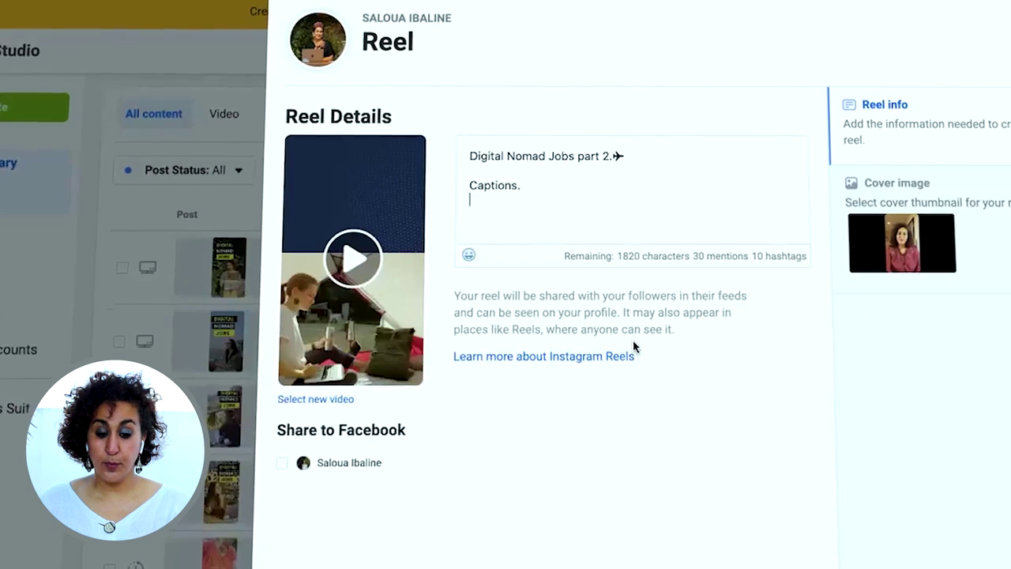
click(279, 467)
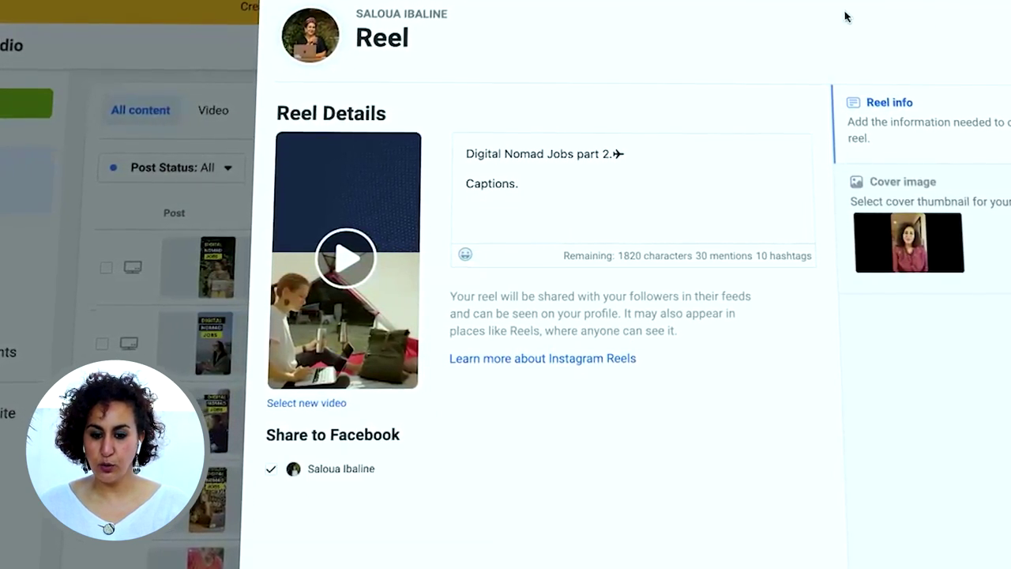
- Set an uploaded DIGITAL NOMAD JOBS image as the reel's custom cover
click(891, 181)
click(579, 254)
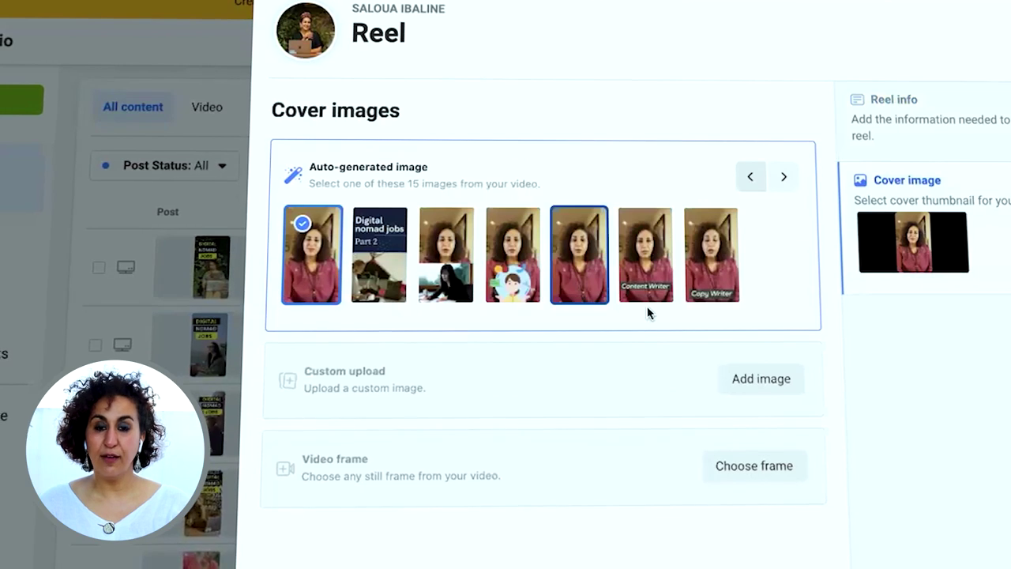
click(758, 379)
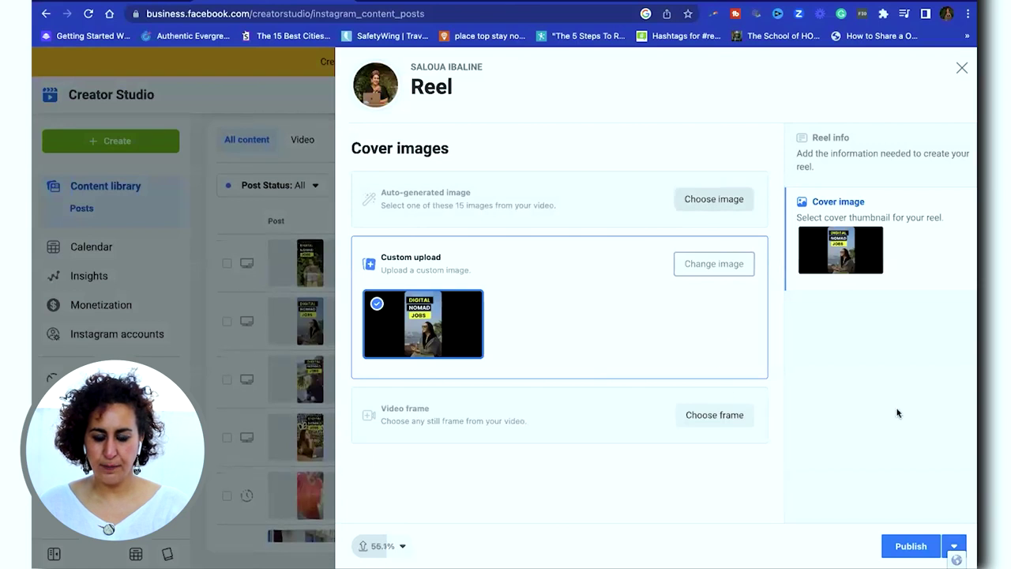
click(847, 160)
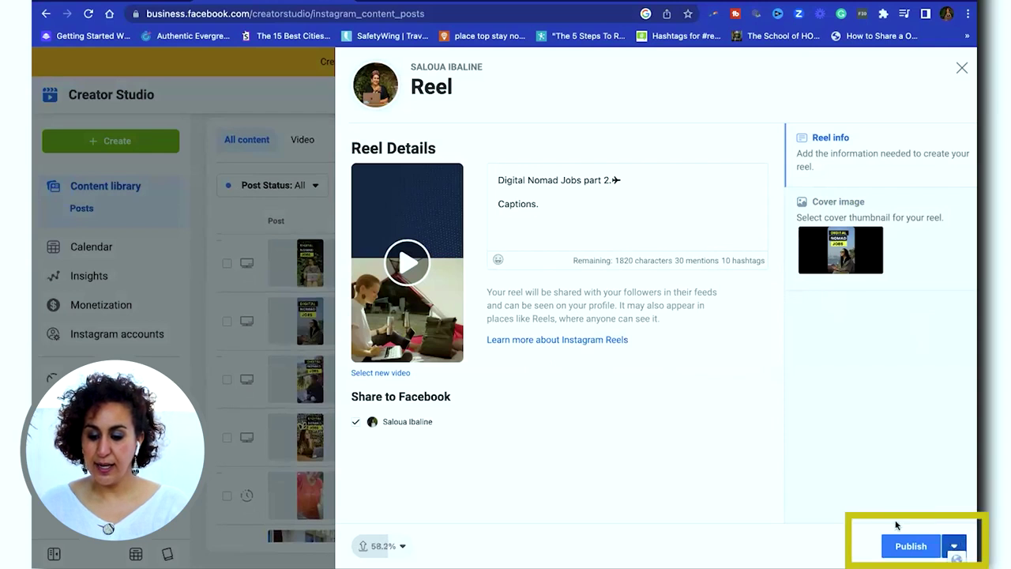
- Schedule the reel to publish on March 24 at 12:30 PM
click(953, 544)
click(736, 481)
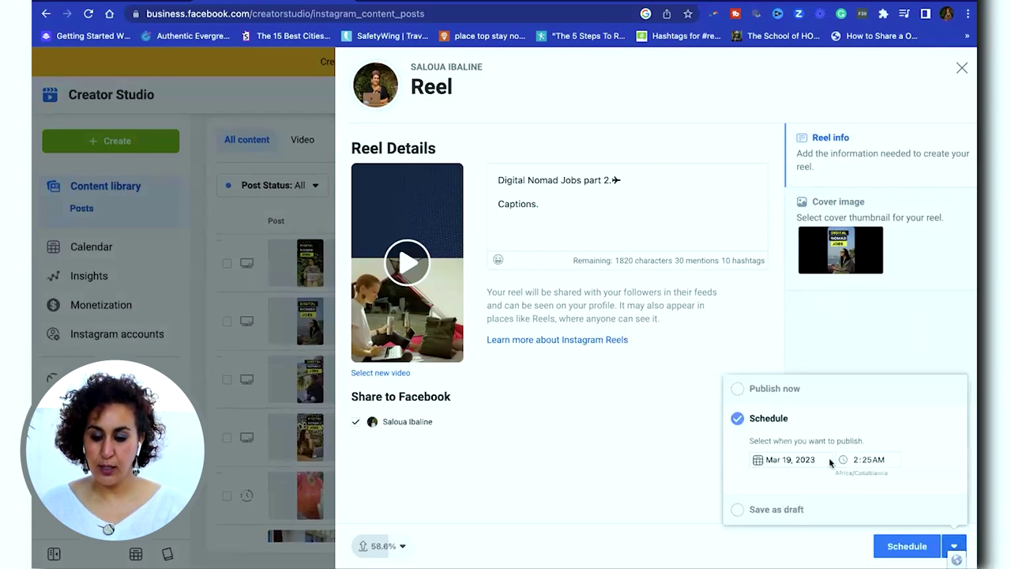
key(Tab)
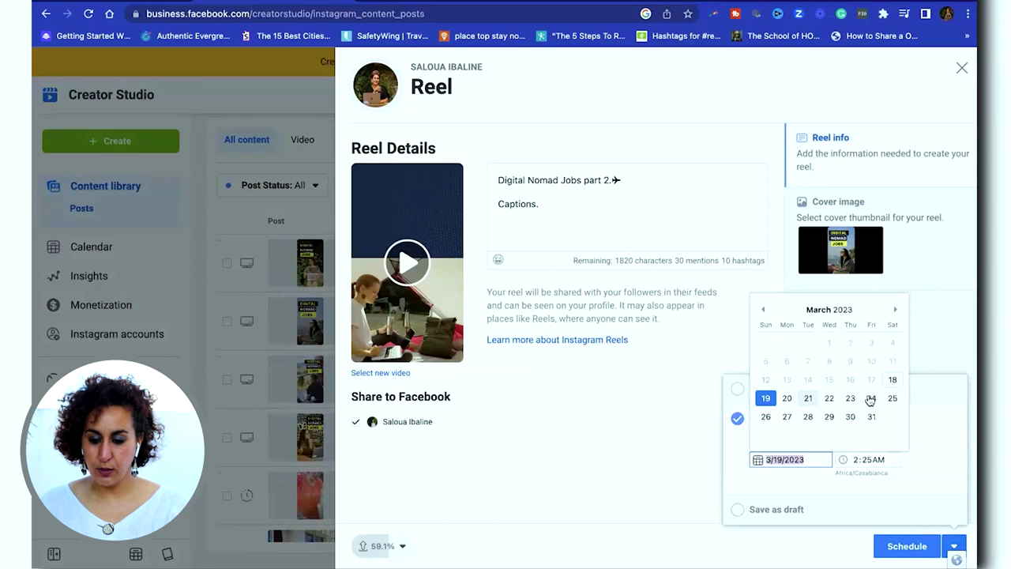
click(870, 398)
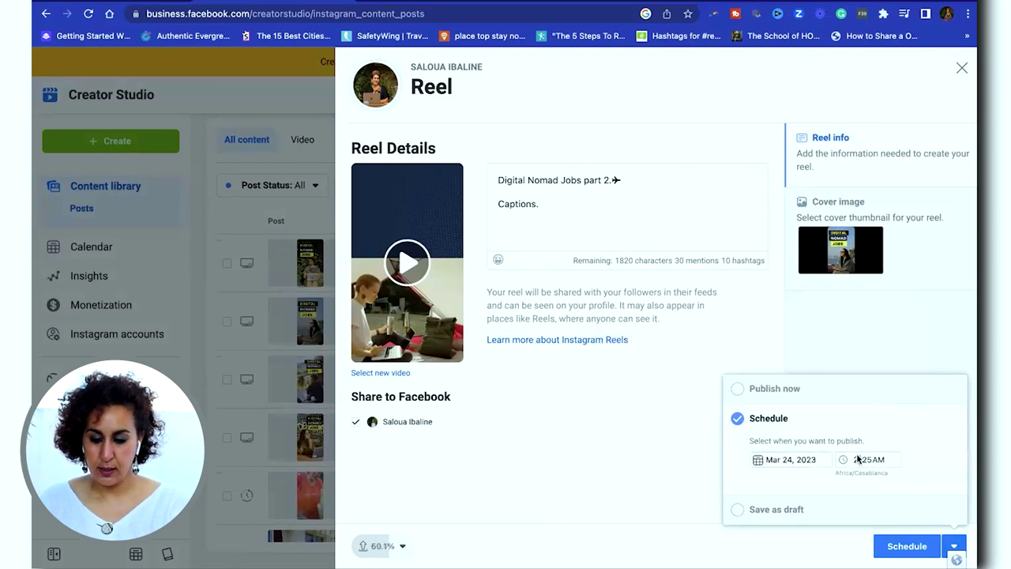
click(855, 460)
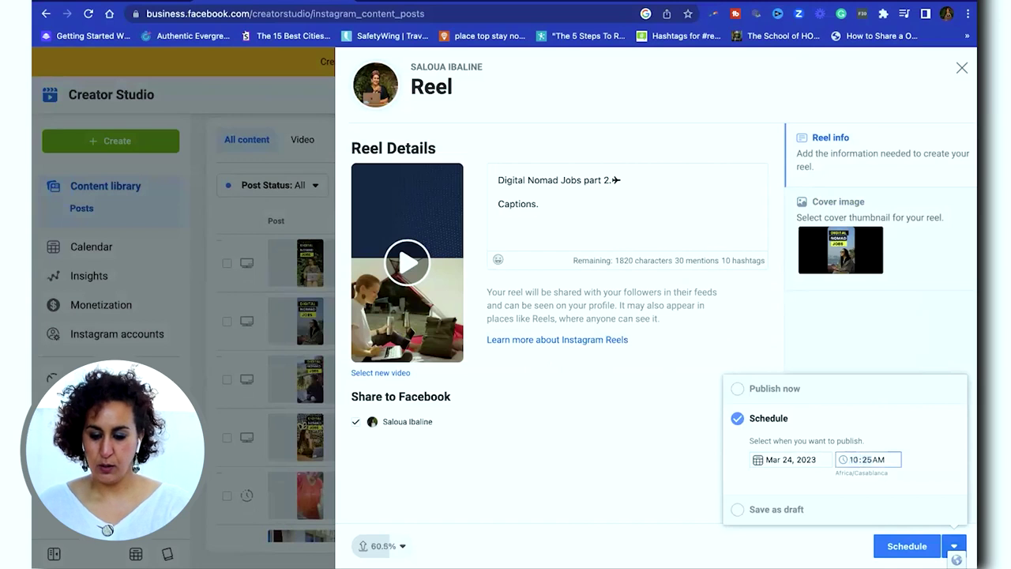
click(881, 461)
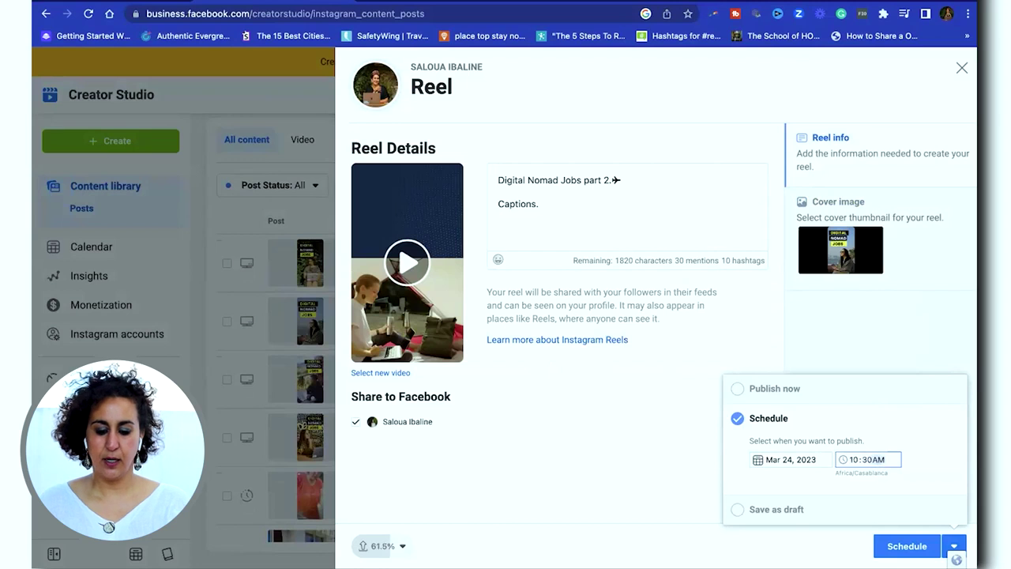
text(12)
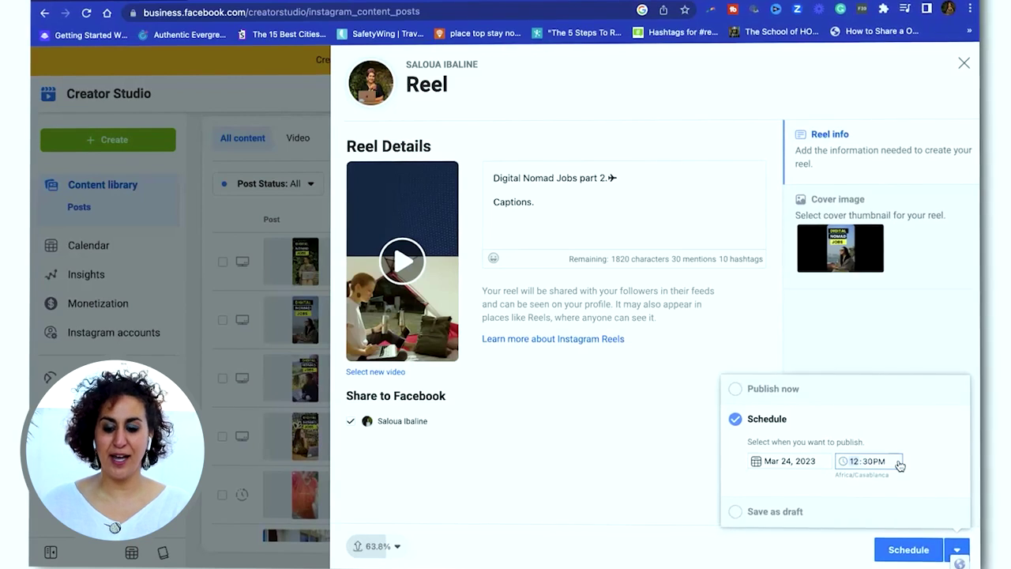
click(908, 553)
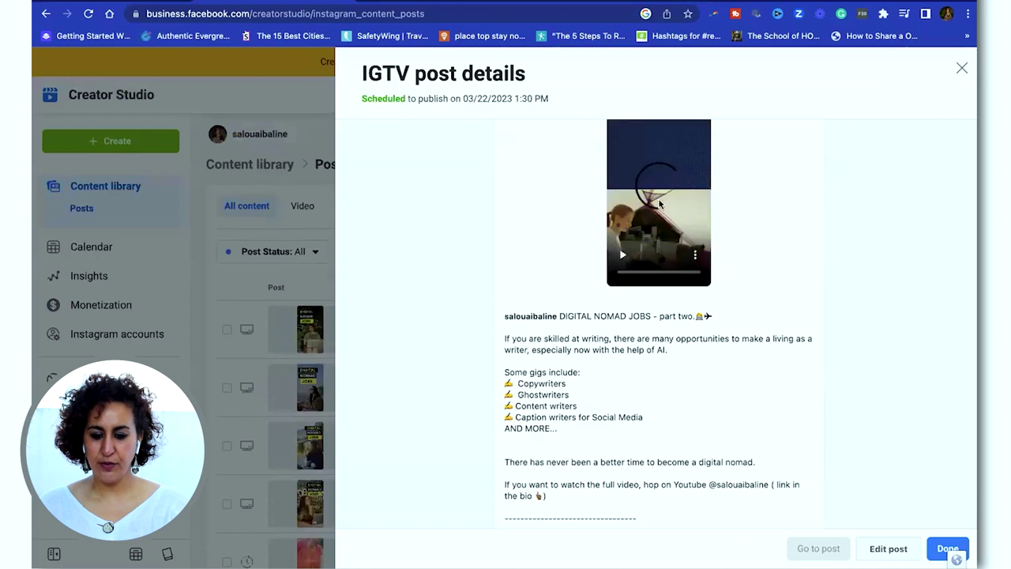
- Review the scheduled post's caption and hashtags, then close its details to return to Posts
scroll(655, 371, down, 2)
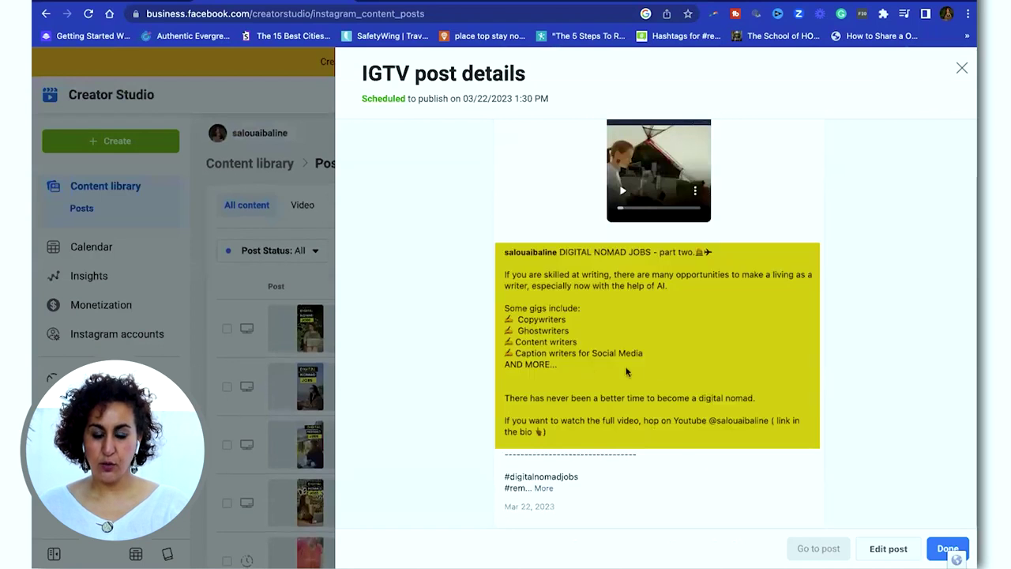
scroll(679, 316, up, 1)
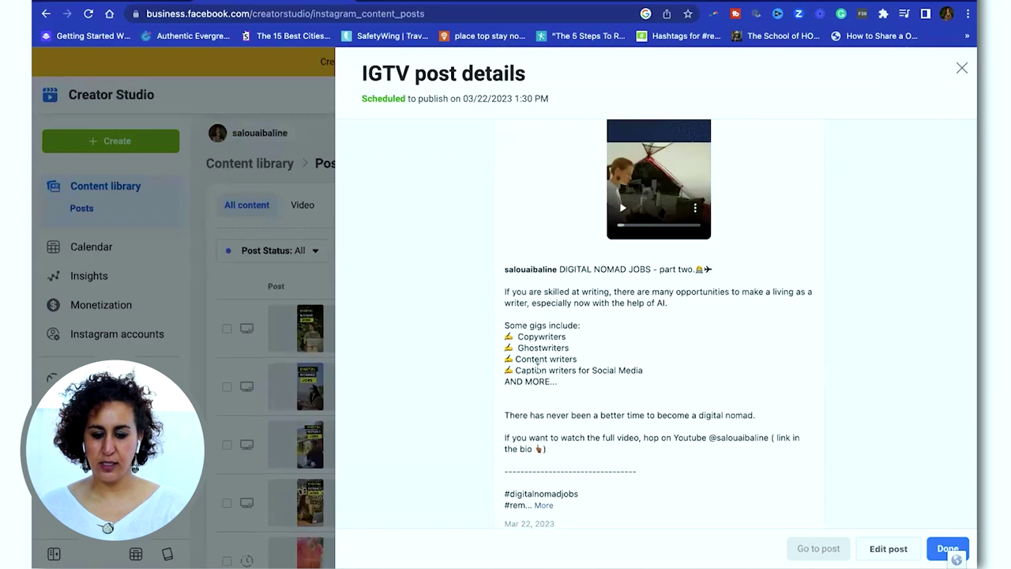
scroll(549, 416, down, 1)
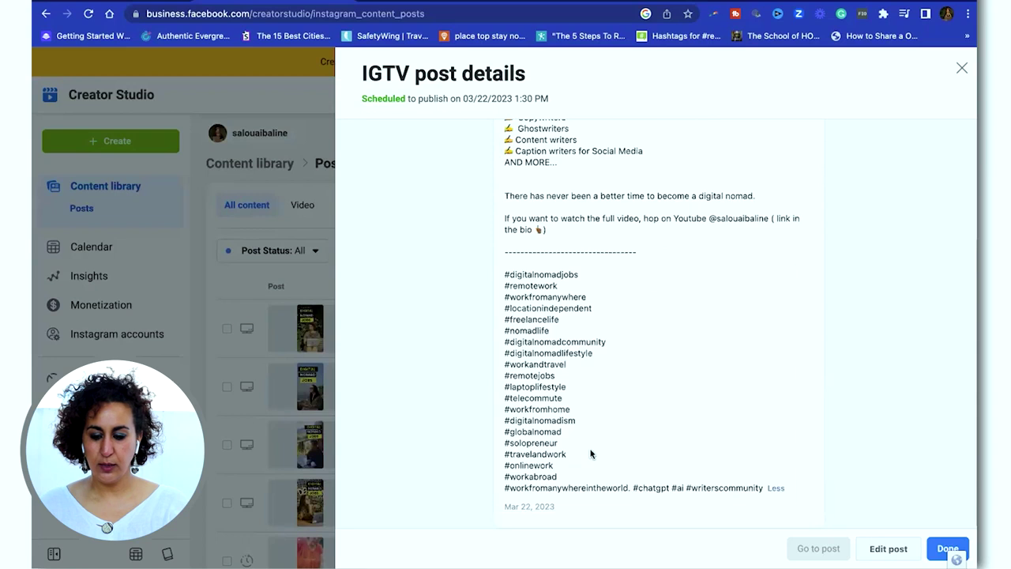
scroll(760, 481, up, 3)
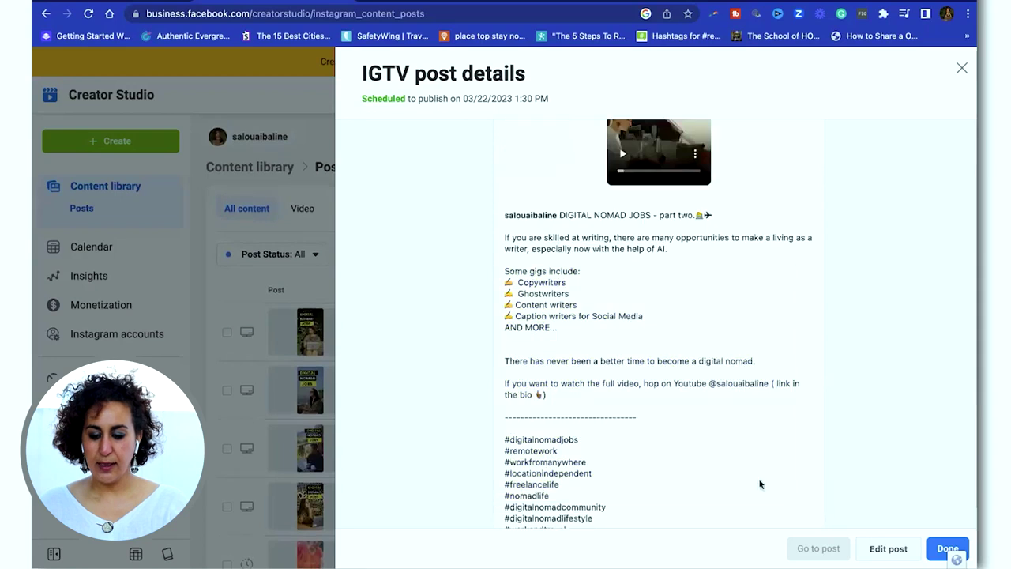
click(882, 550)
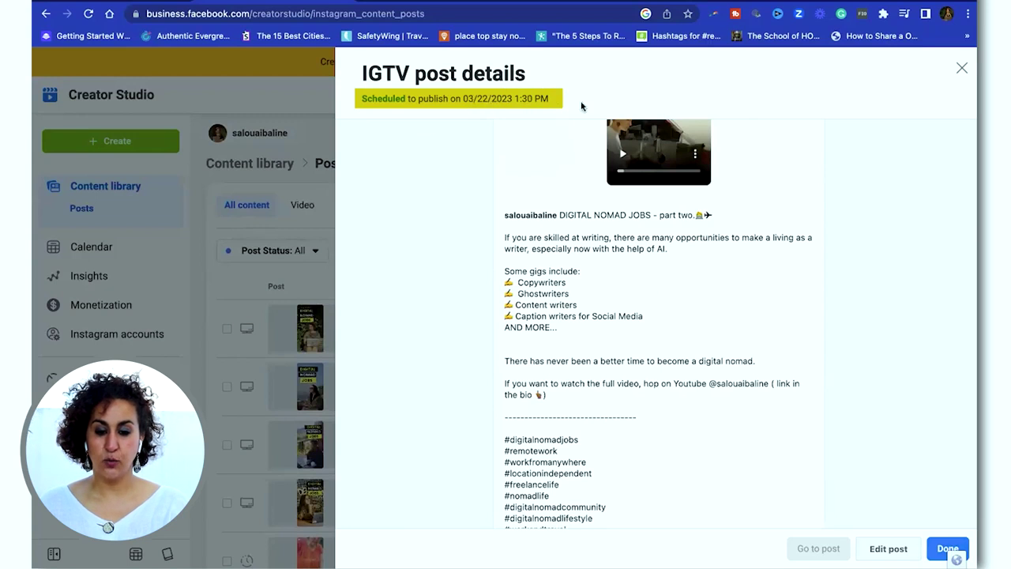
click(961, 67)
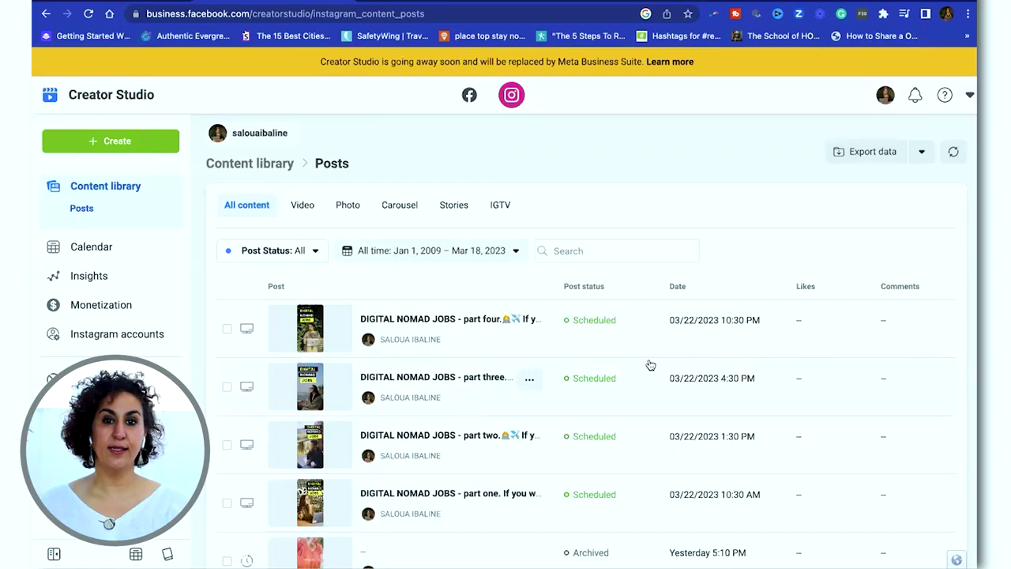